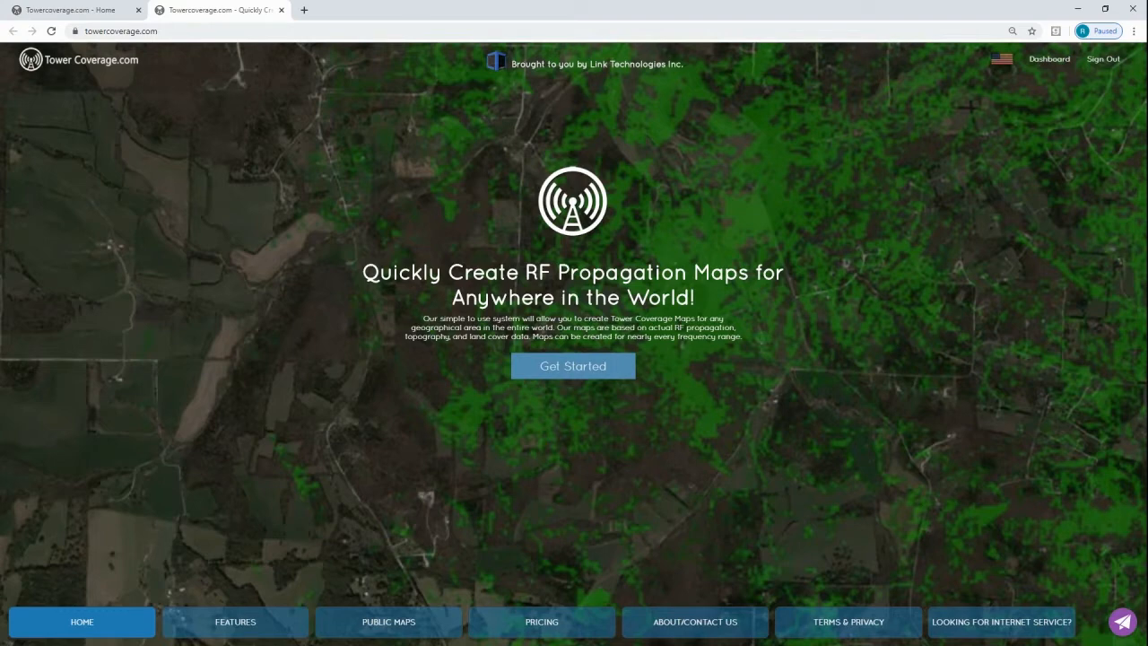
Open the advanced search for the EUS data list from the account dashboard.
left_click(67, 10)
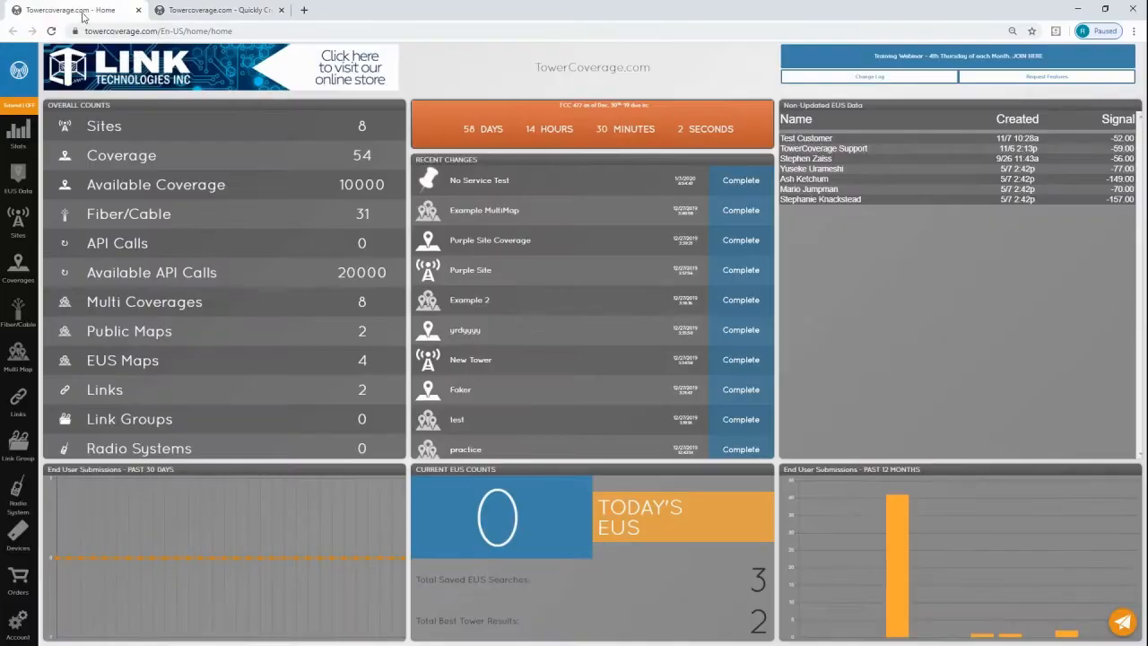
left_click(17, 182)
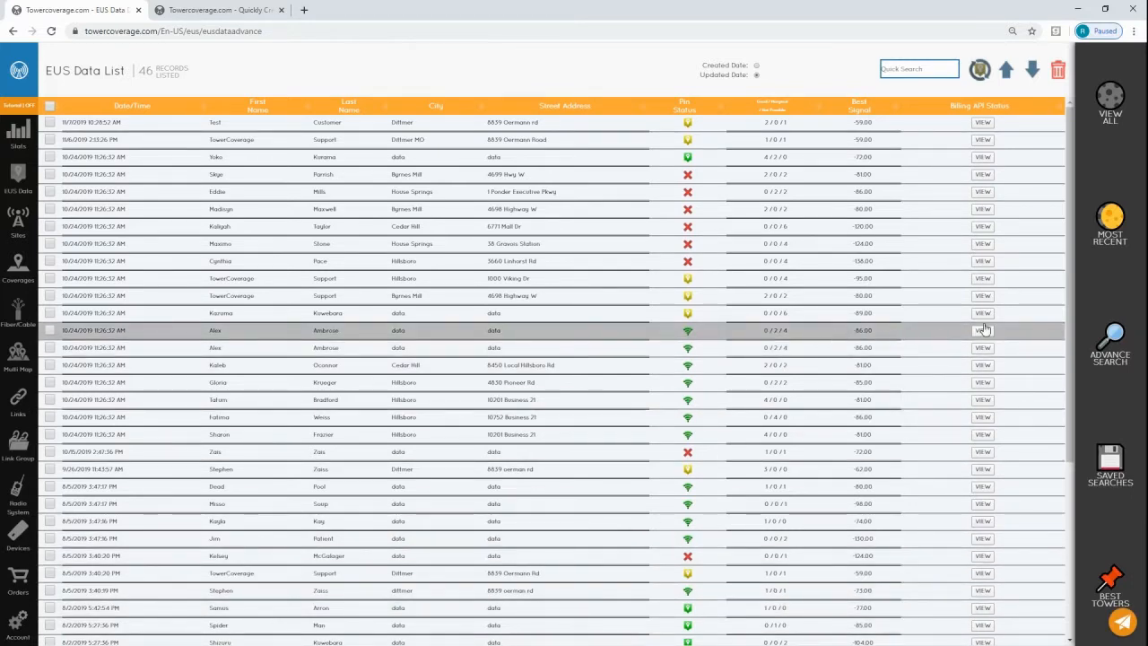
left_click(1104, 332)
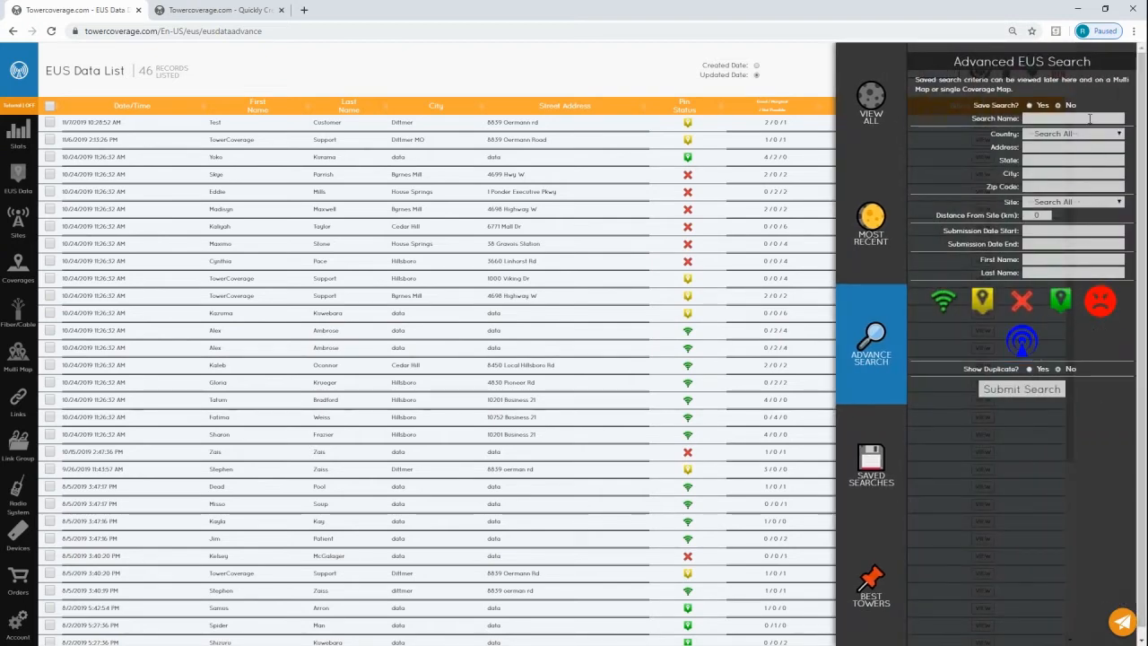
Run an advanced EUS search for records with the red X pin status, saving it as "TowerCoverage Test No Service".
left_click(1029, 106)
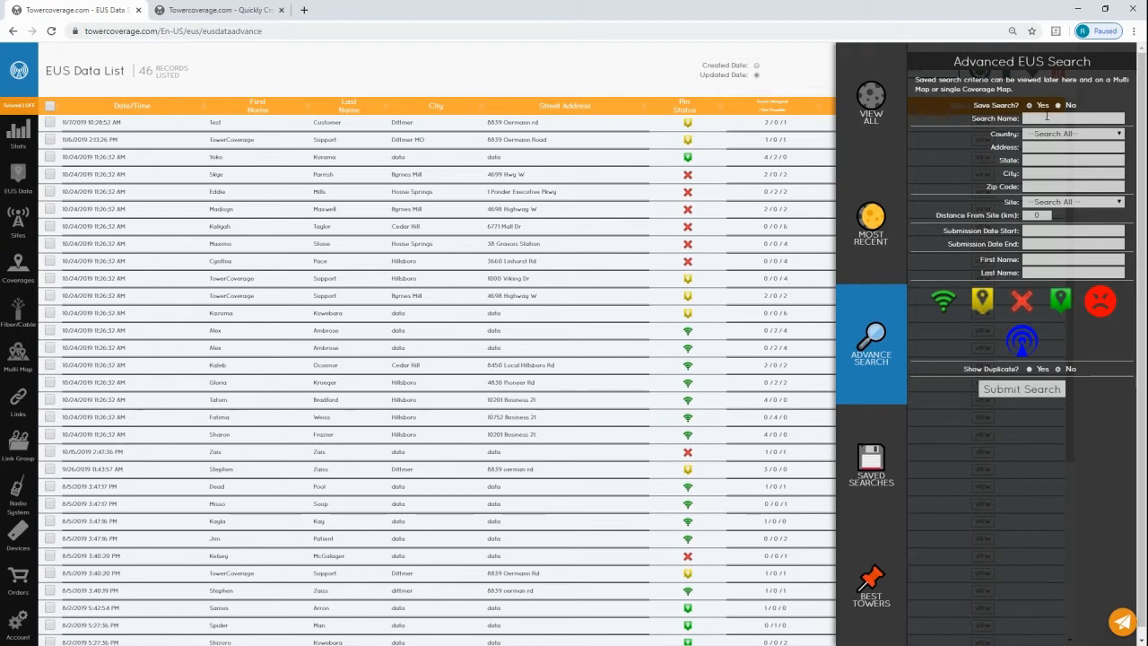
left_click(1046, 117)
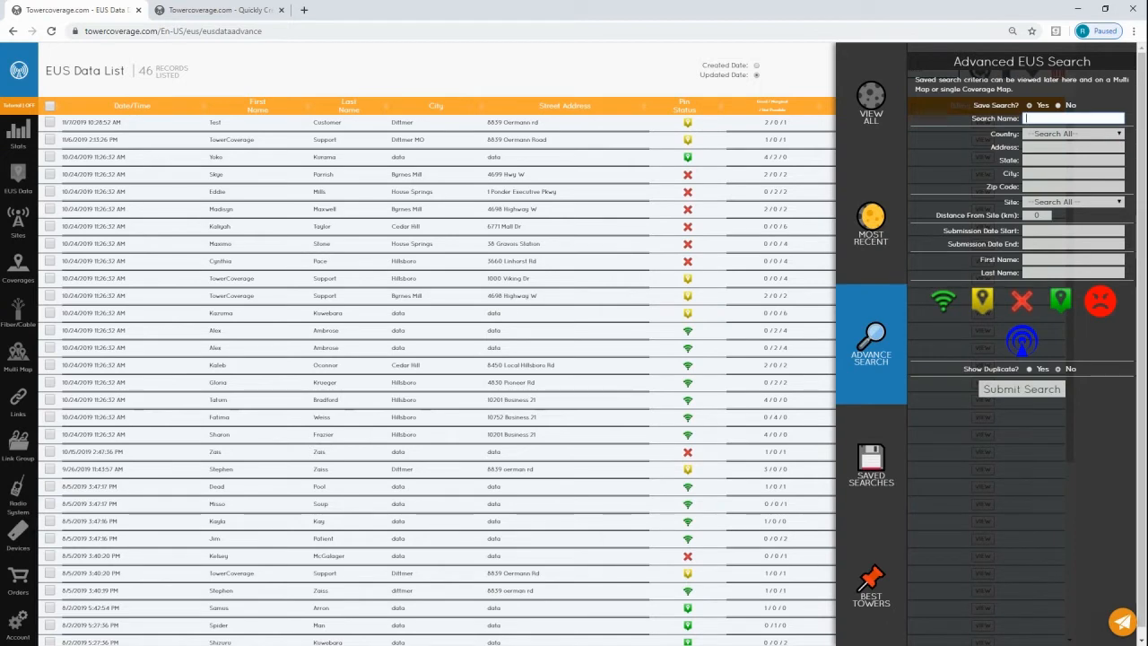
type("TowerCoverage Test")
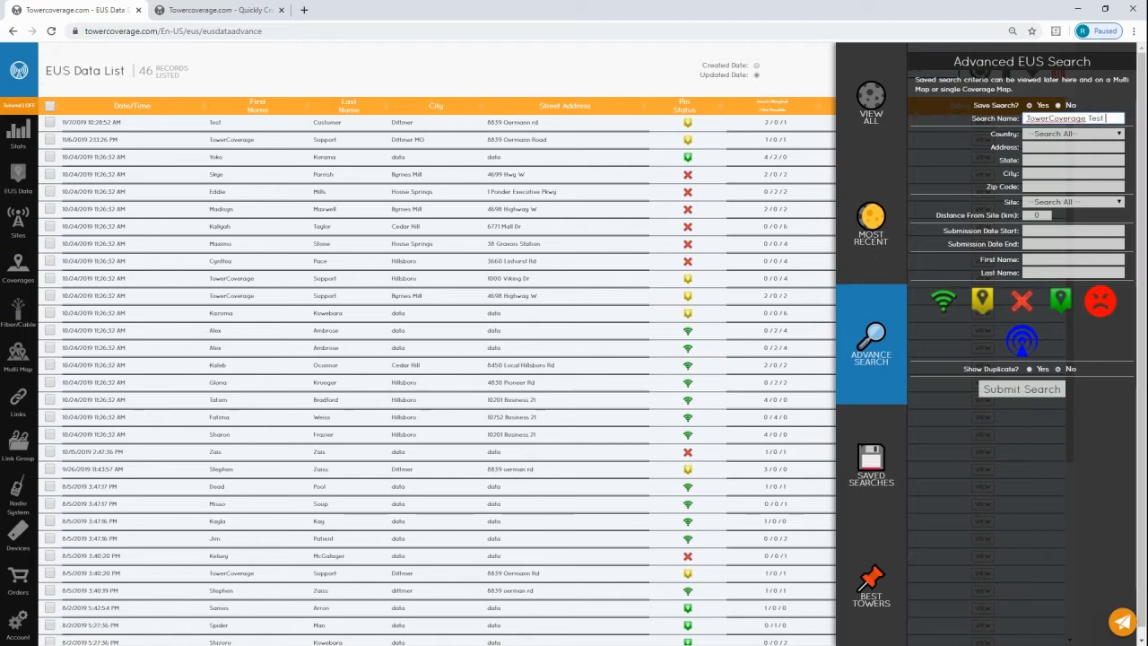
type(" No Service")
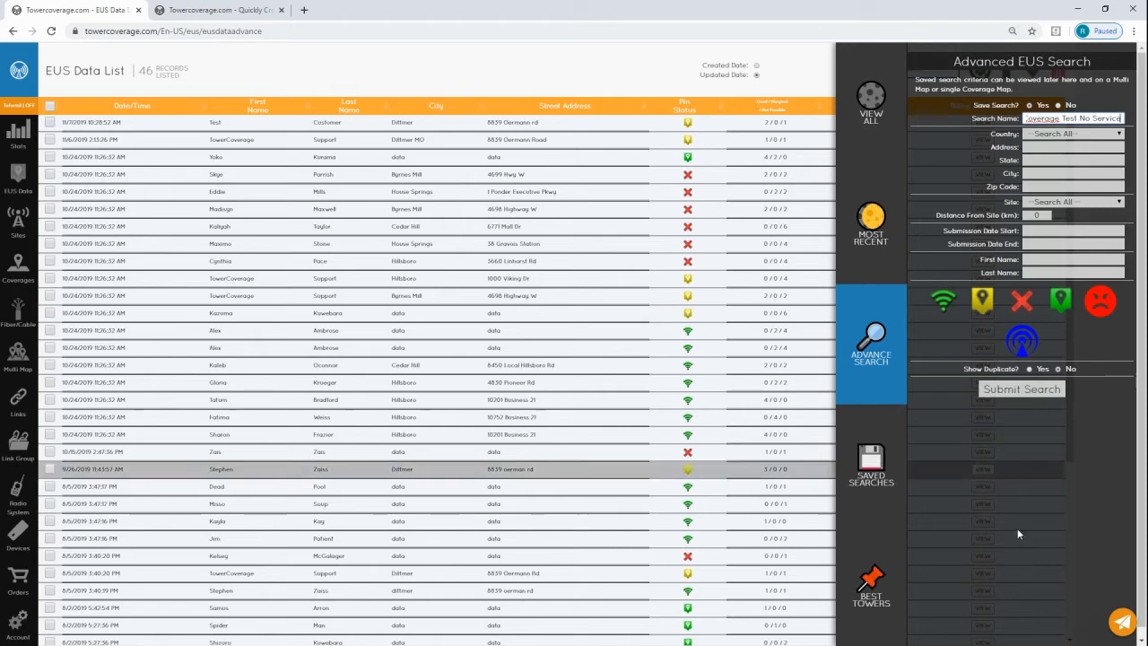
left_click(1021, 303)
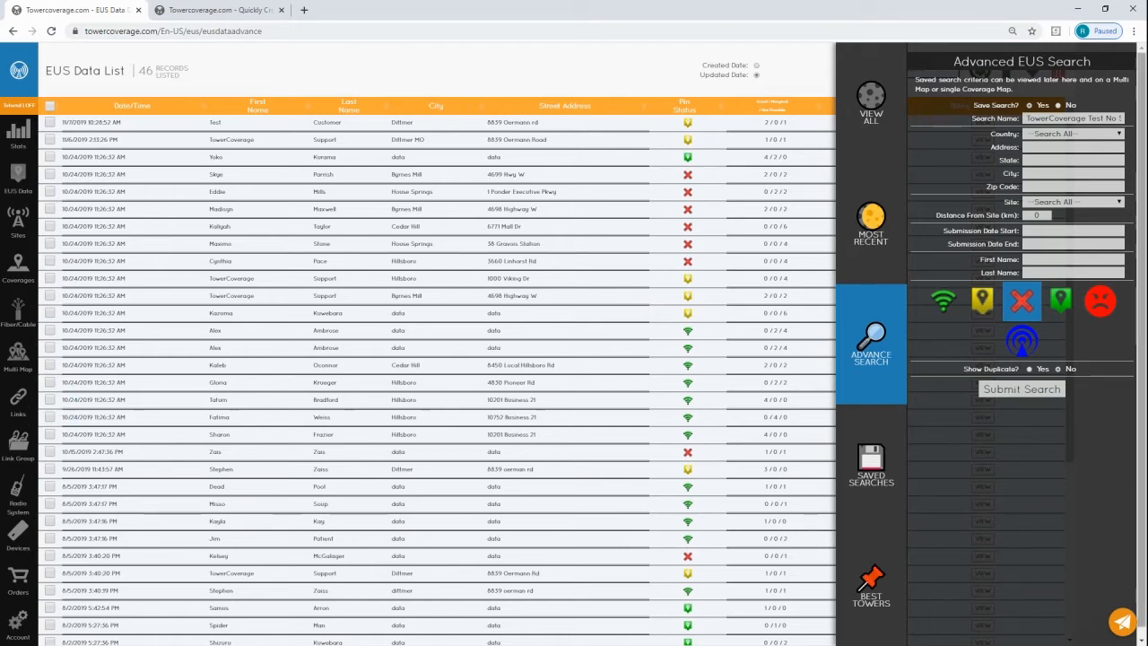
left_click(1018, 393)
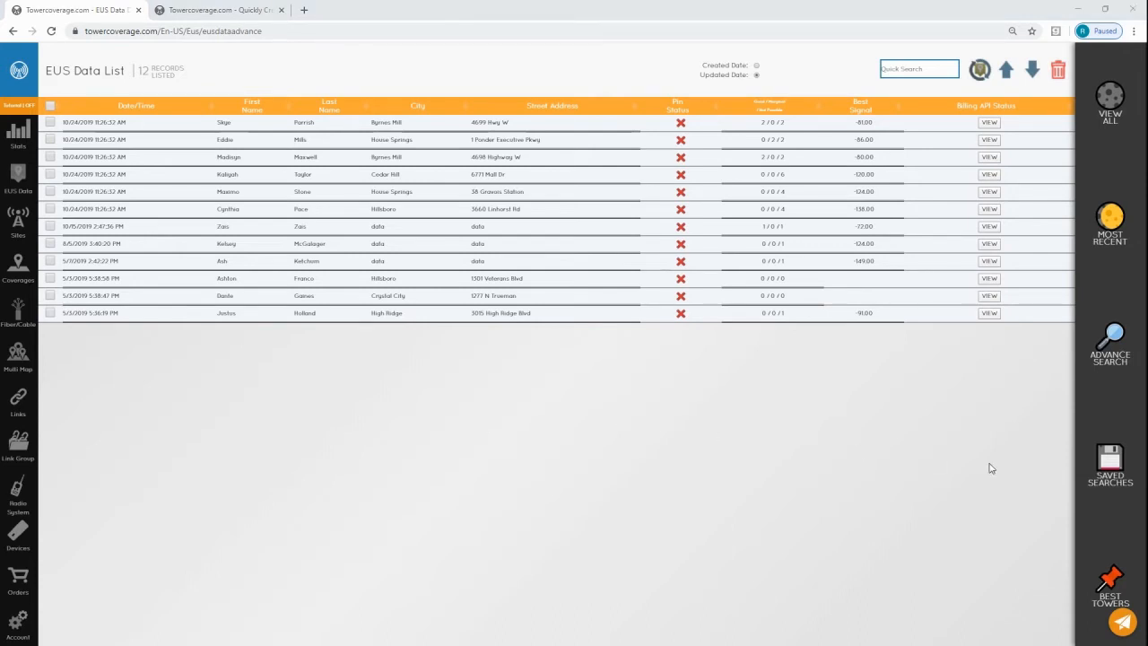
Start a new Best Tower based on the saved EUS search "TowerCoverage Test No Service".
left_click(1113, 582)
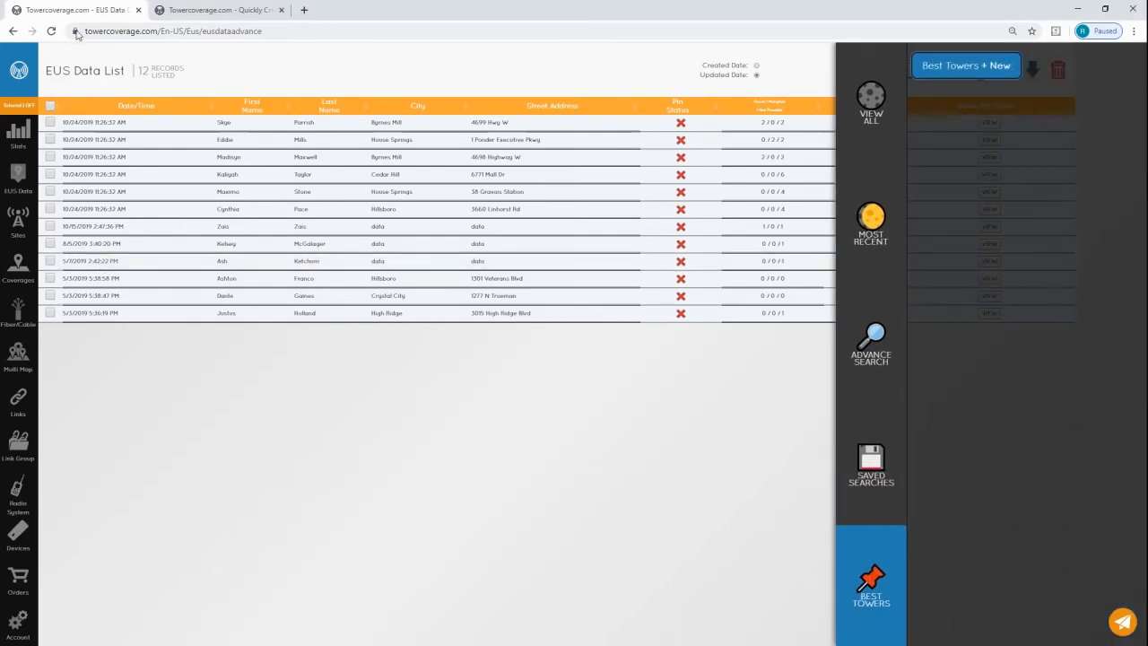
left_click(994, 68)
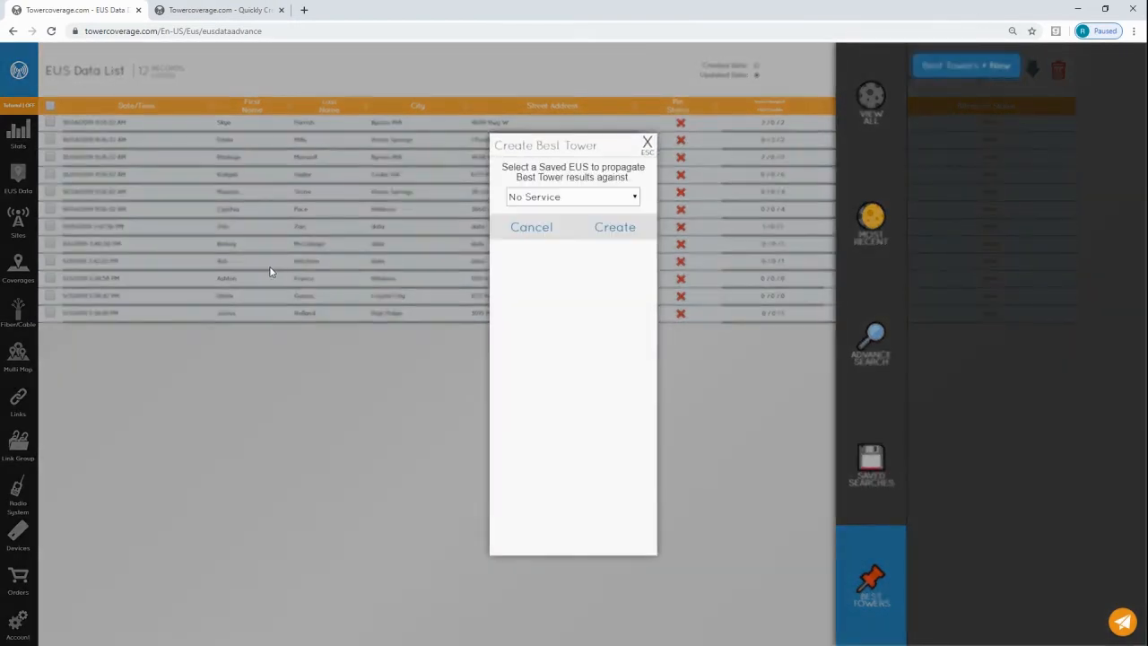
left_click(635, 199)
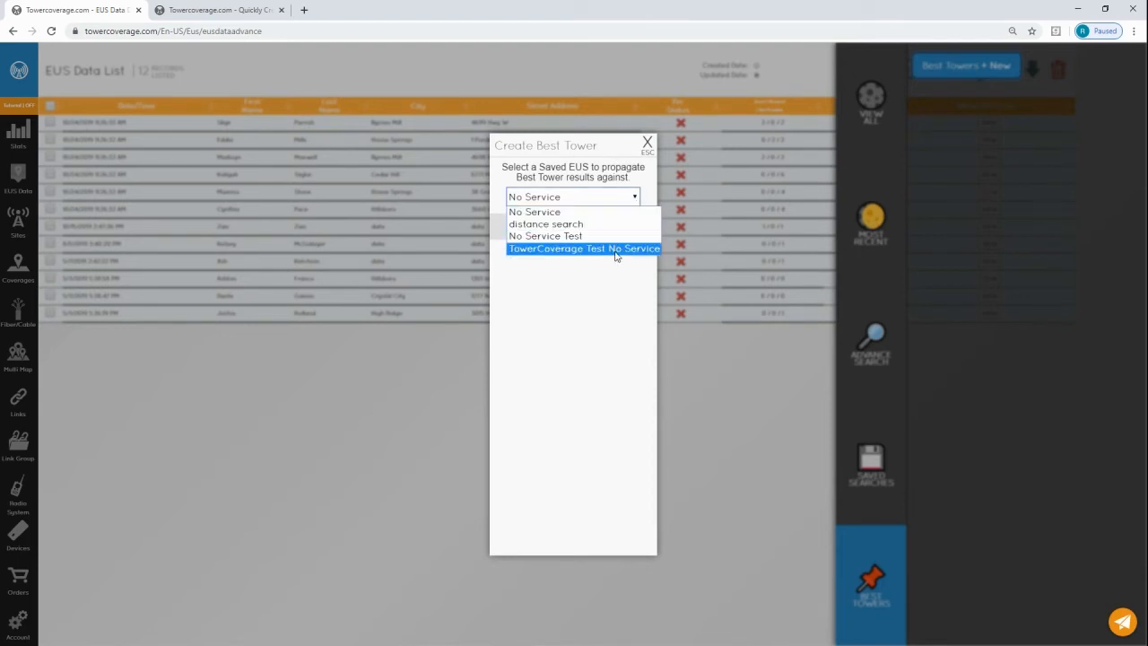
left_click(616, 257)
left_click(619, 228)
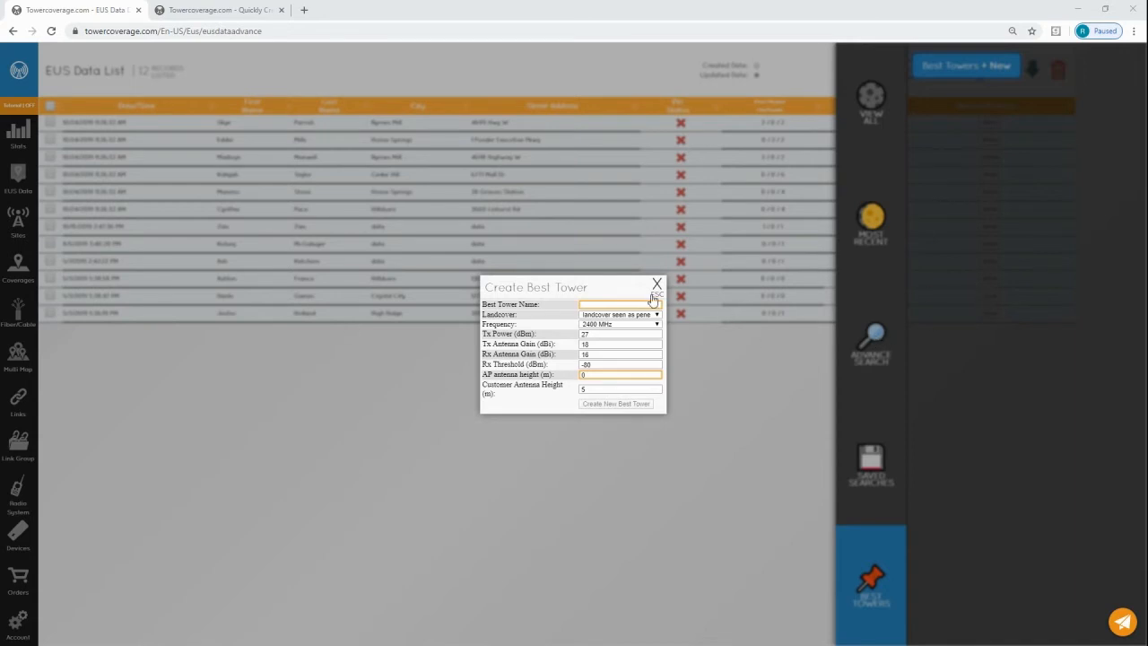
Name the Best Tower "TowerCoverage No Service", with landcover seen as penetration loss and a frequency of 900 MHz.
left_click(641, 302)
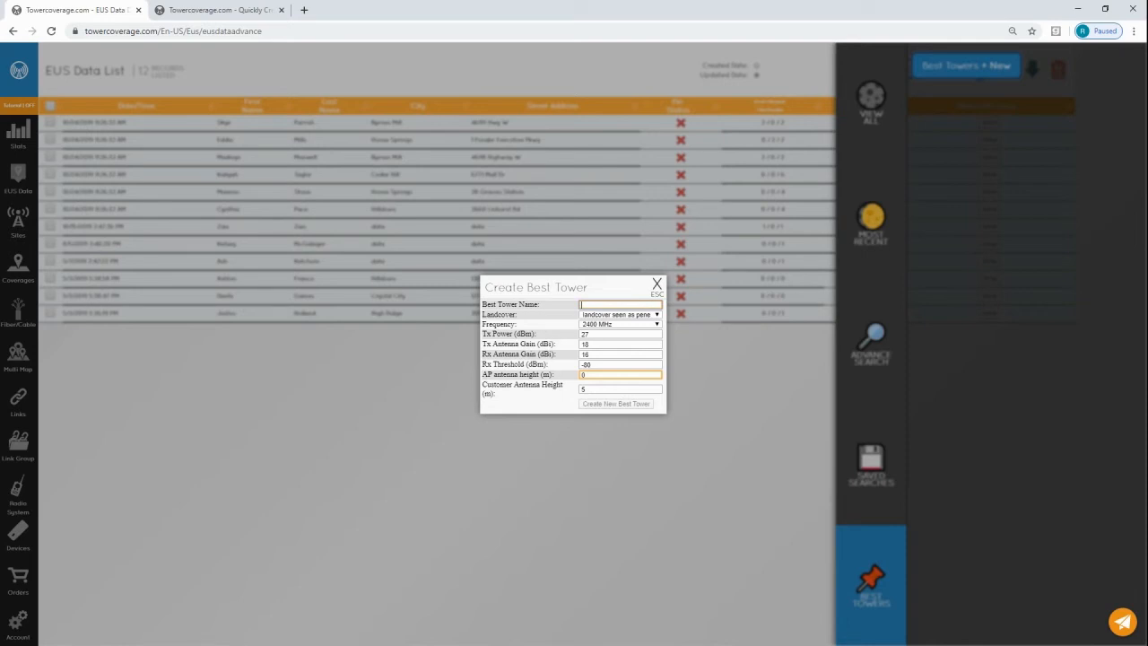
type("TowerCoverage No Service")
left_click(642, 315)
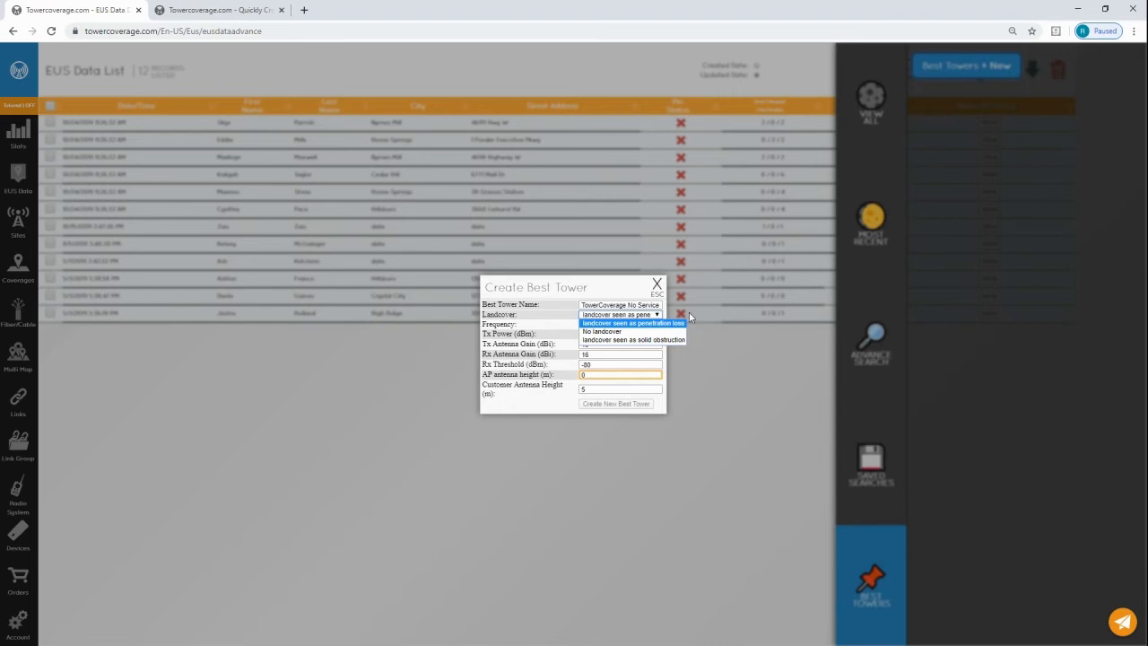
left_click(678, 322)
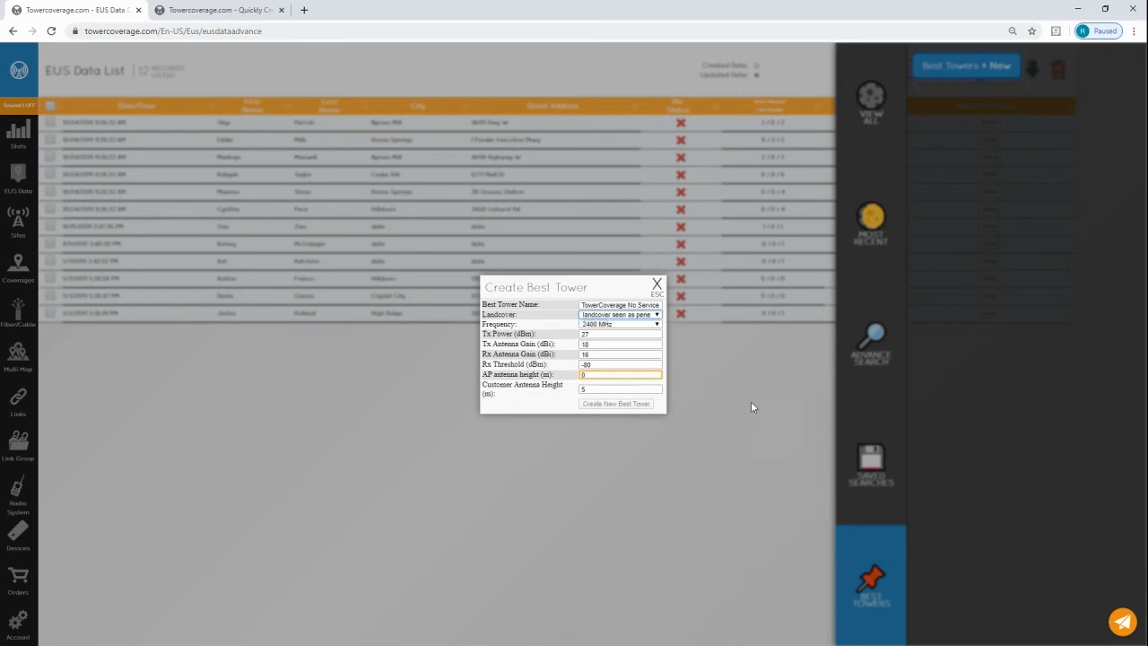
left_click(661, 327)
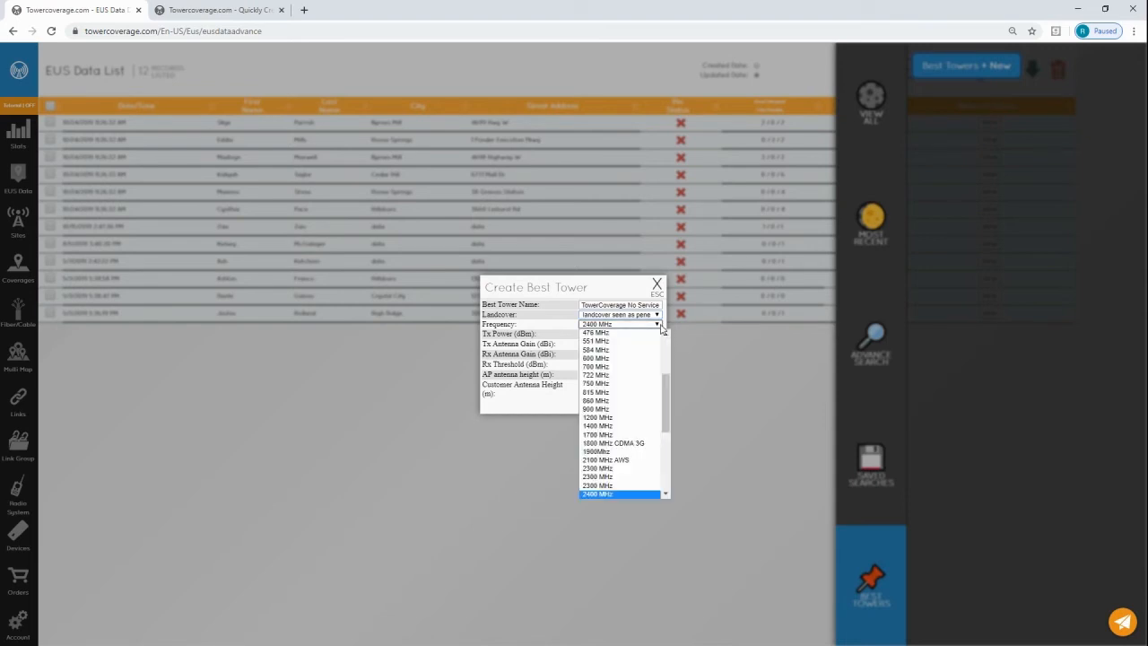
left_click(619, 410)
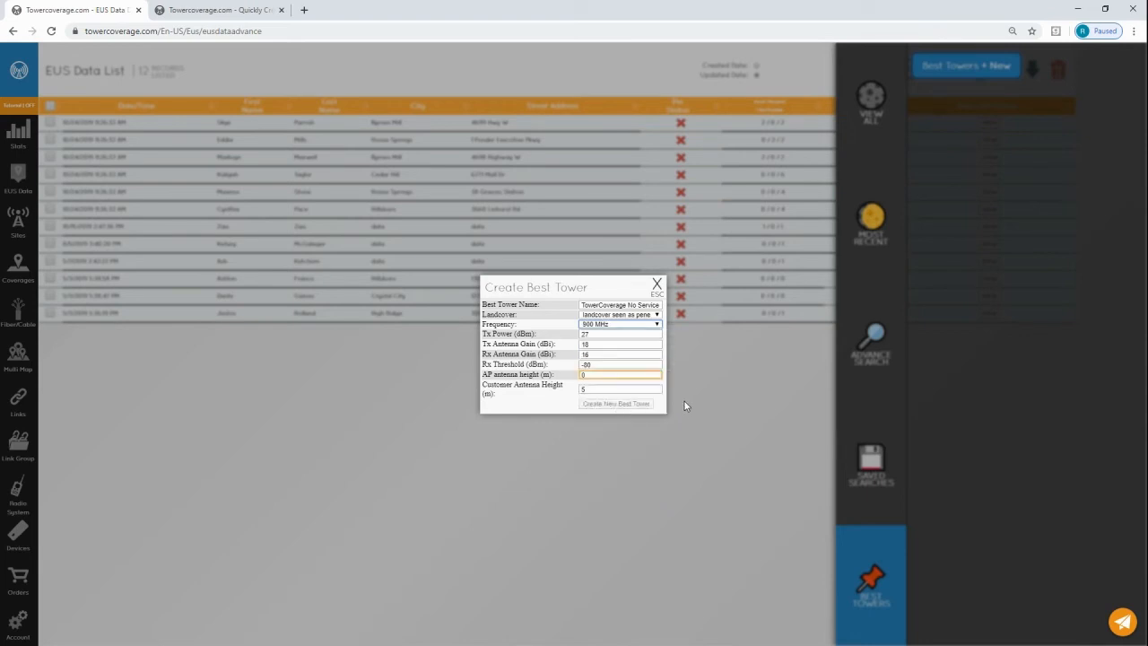
Set the AP antenna height to 10 m and create the new Best Tower.
left_click(622, 373)
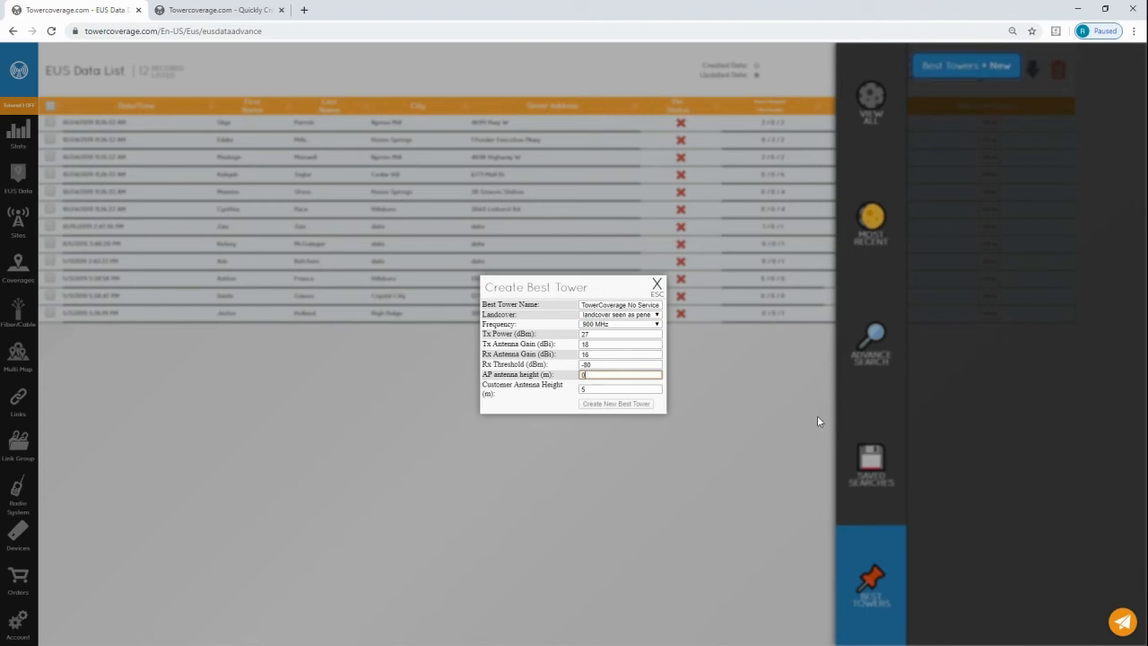
key("BackSpace")
type("10")
left_click(632, 406)
Open the "TowerCoverage No Service" result from the dashboard's recent changes and examine its heat map over the wider region.
mouse_move(2, 319)
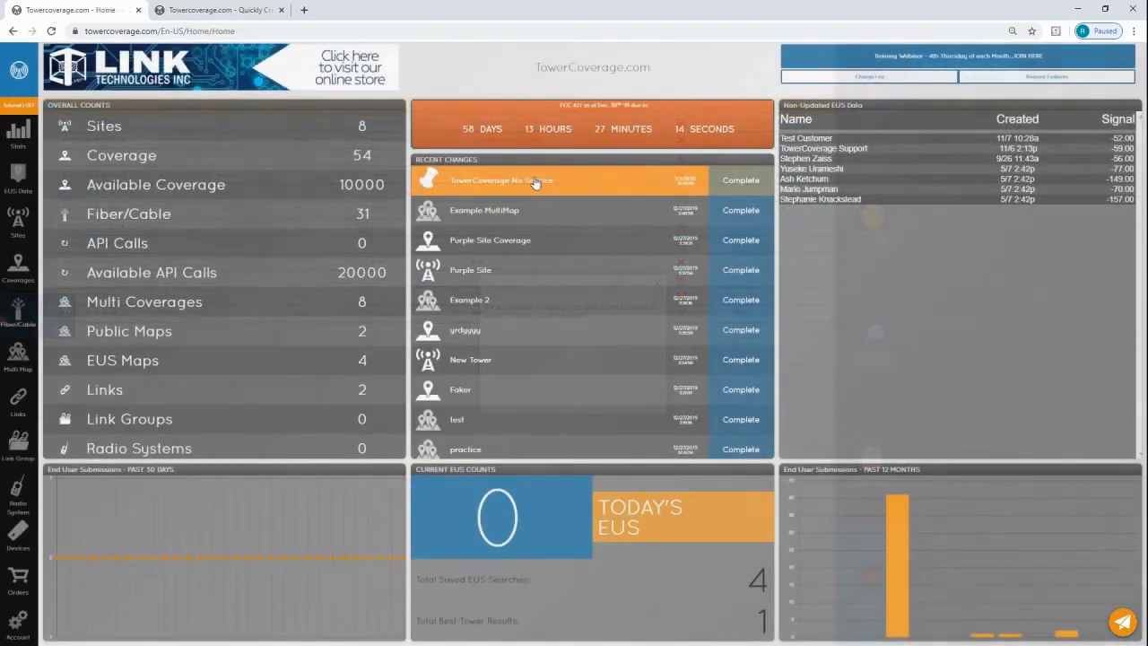
left_click(537, 184)
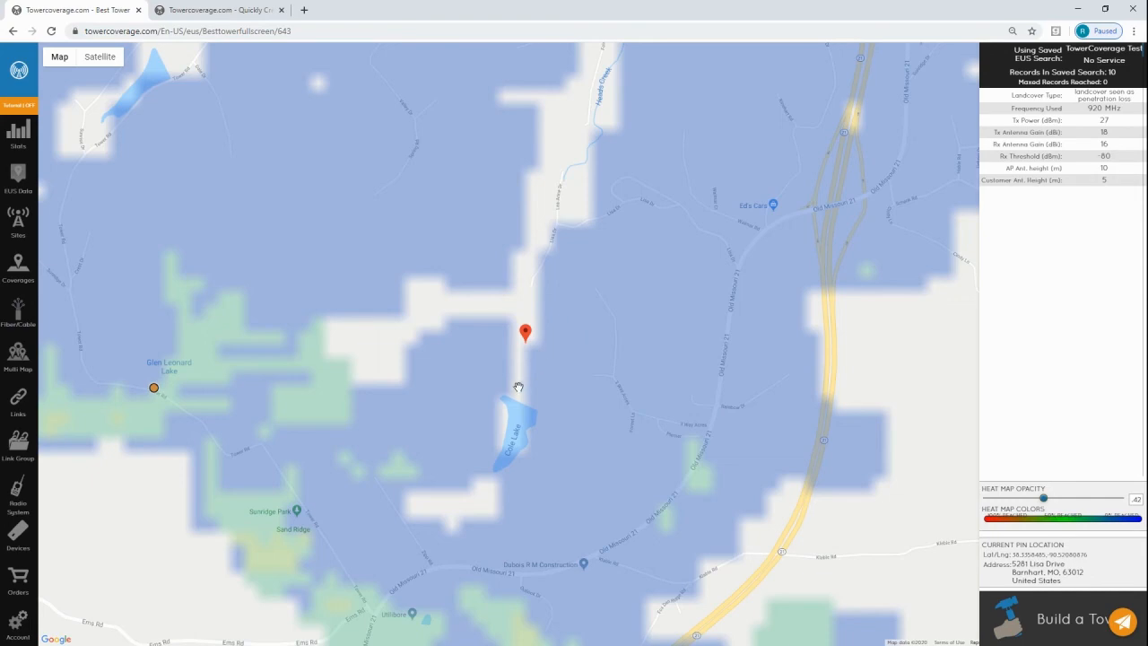
scroll(518, 388, "down", 1)
scroll(511, 385, "down", 1)
scroll(485, 369, "down", 1)
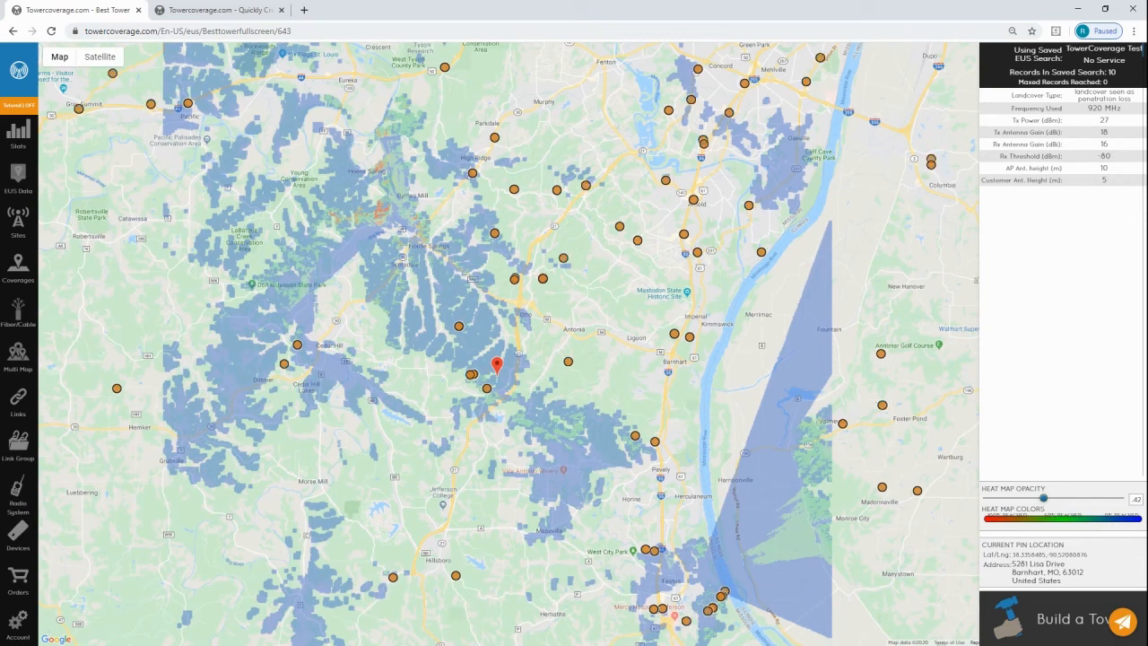
View the list of saved Best Towers in the EUS data, then return to the site's public home page.
left_click(19, 182)
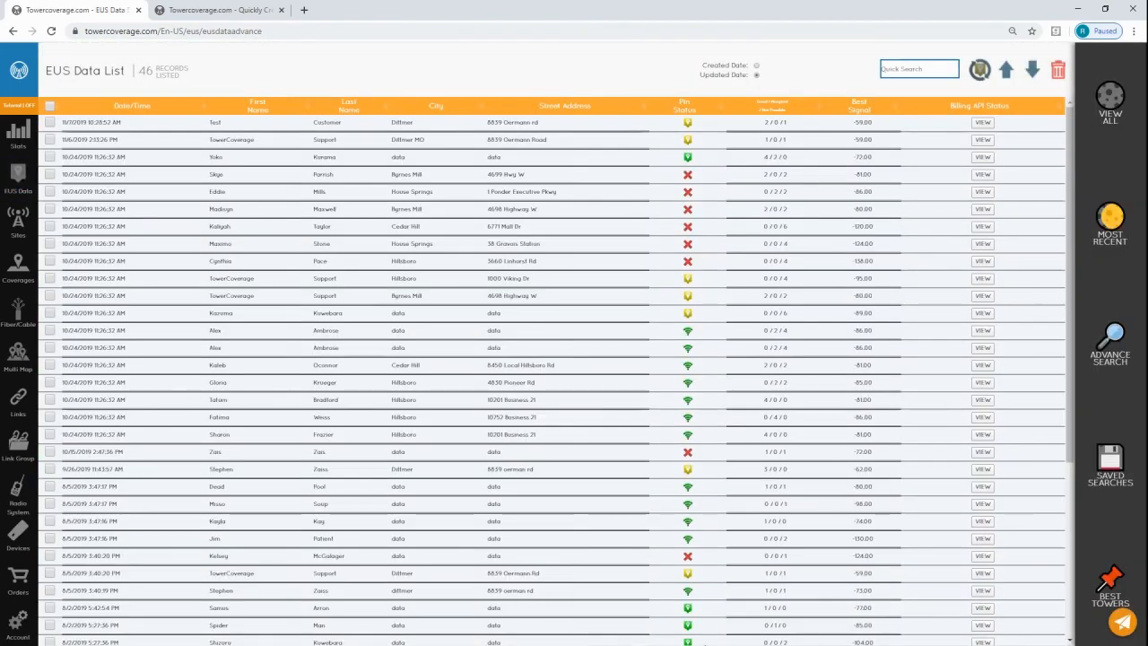
left_click(1107, 590)
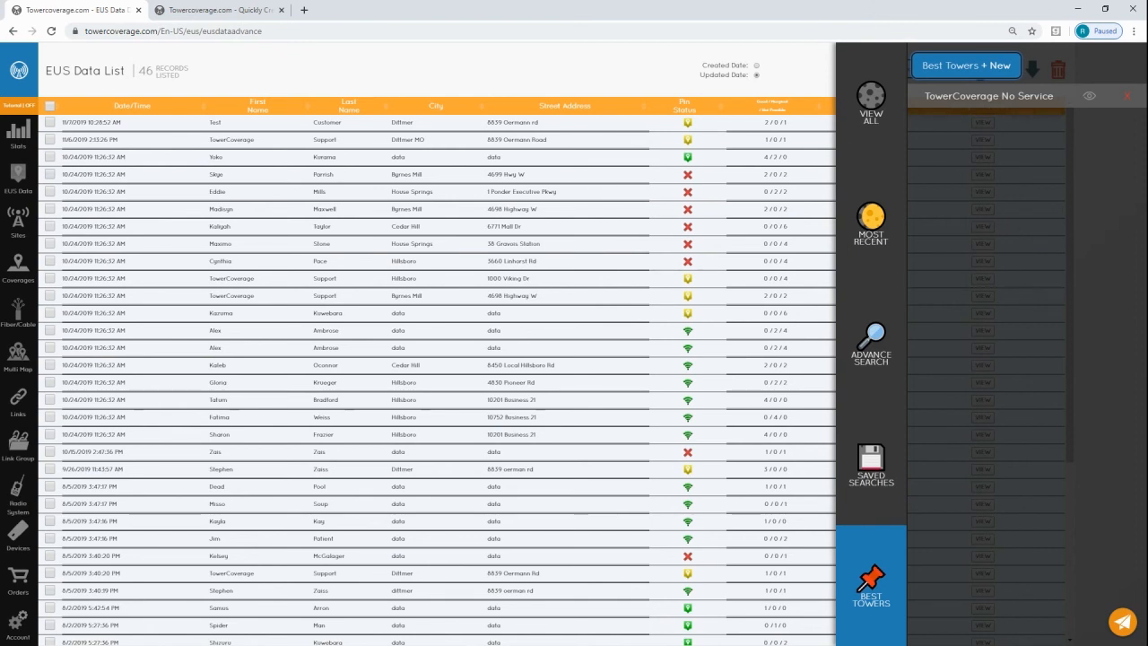
left_click(205, 10)
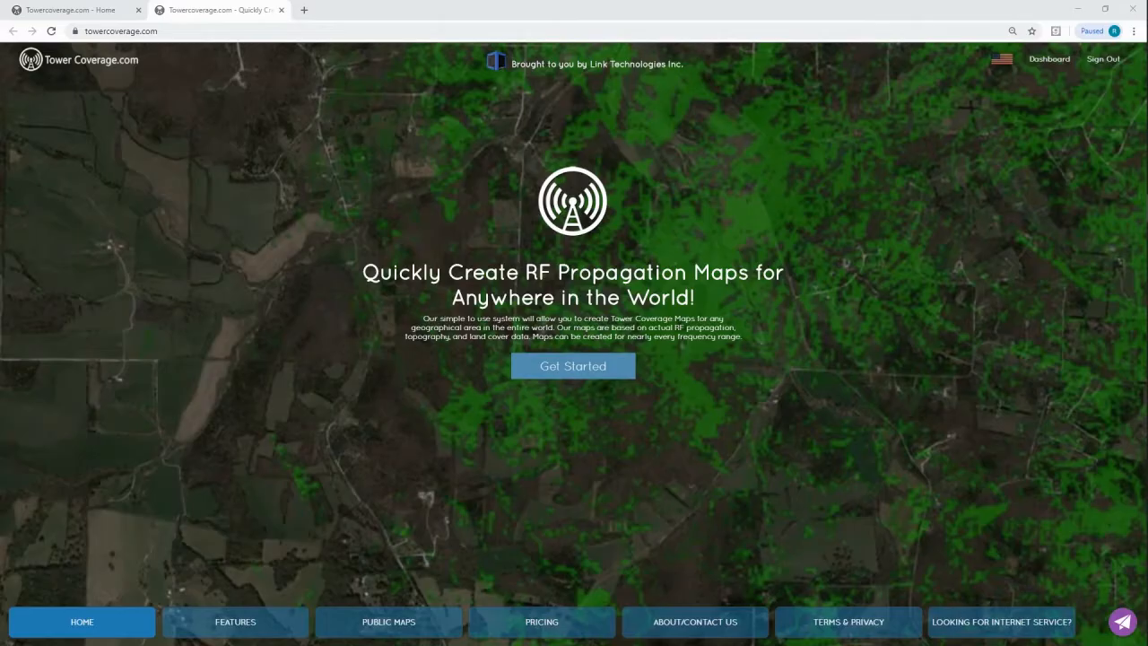